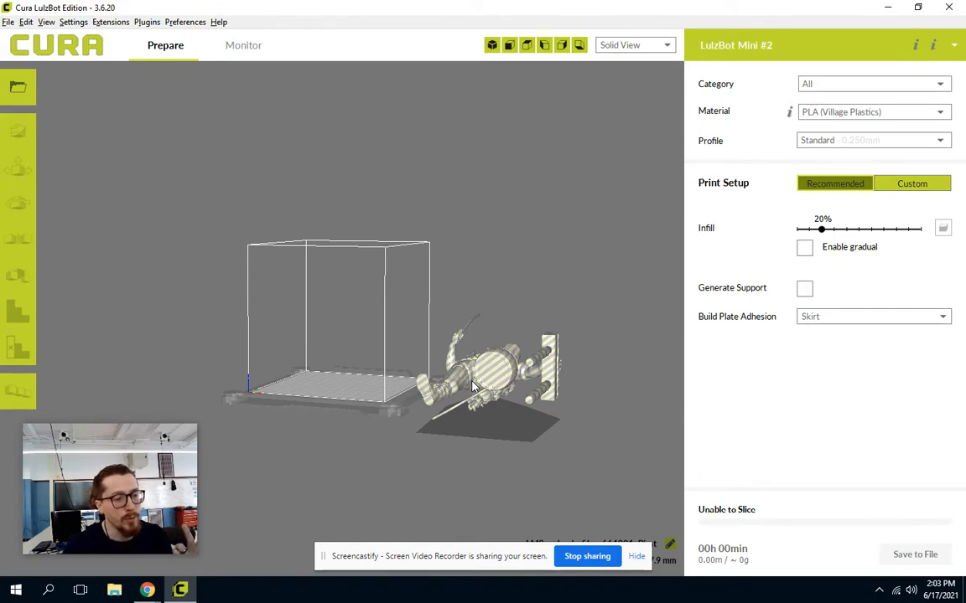
Step: Select the figurine model and set its X position to 300 mm
{"action": "right_click_drag", "start_coordinate": [474, 387], "coordinate": [491, 408]}
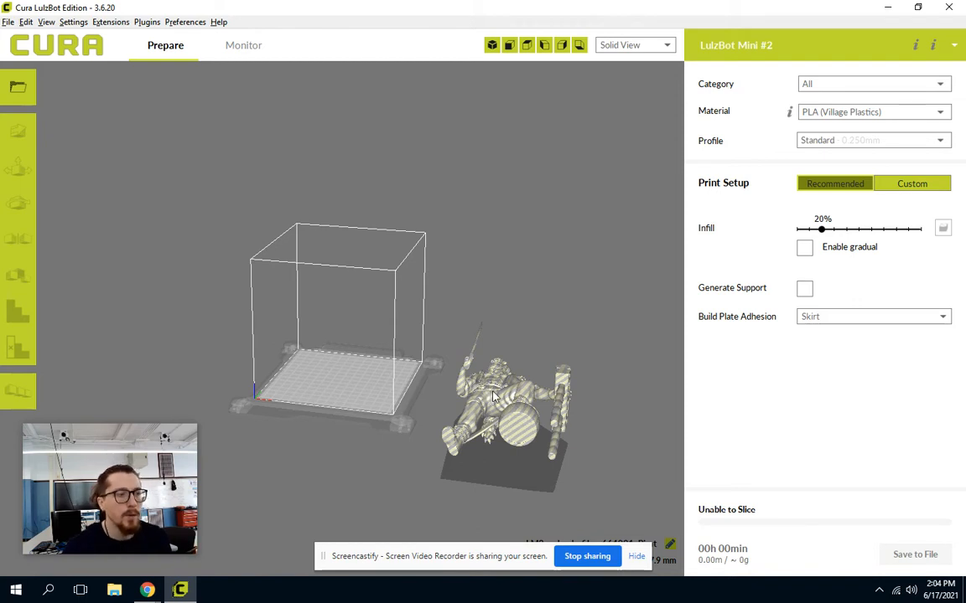
{"action": "left_click", "coordinate": [445, 361]}
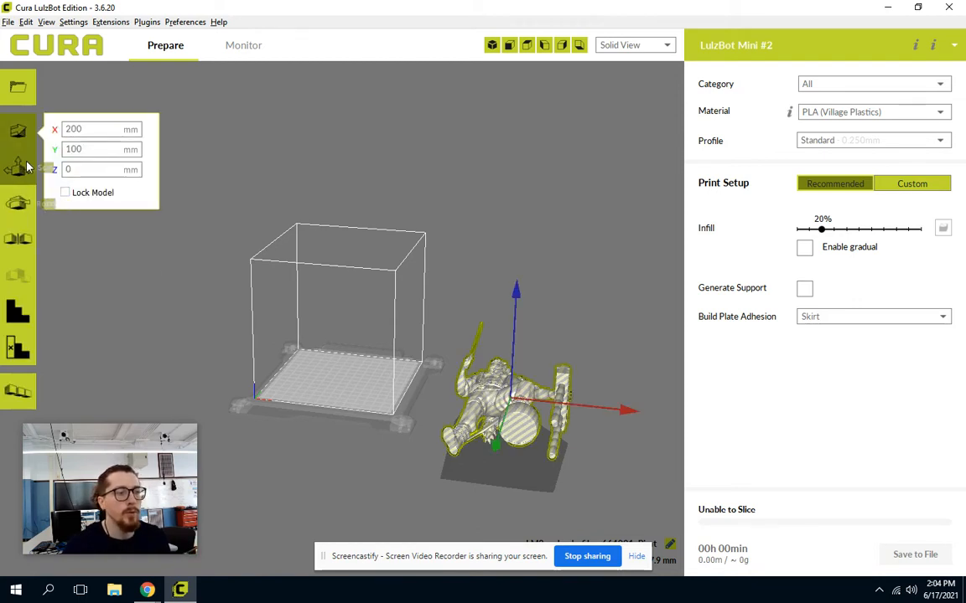
{"action": "double_click", "coordinate": [83, 128]}
{"action": "type", "text": "30"}
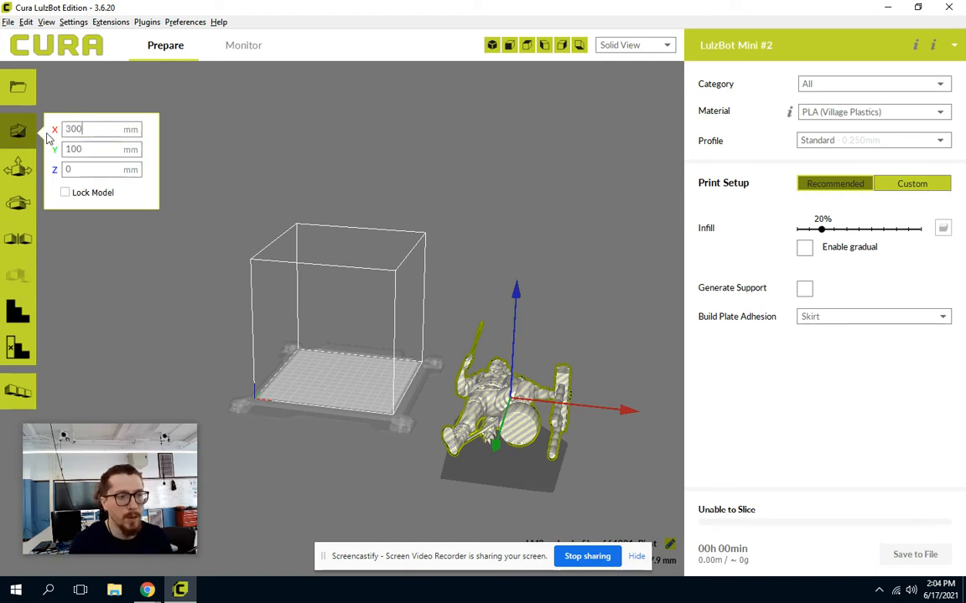
{"action": "key", "text": "Return"}
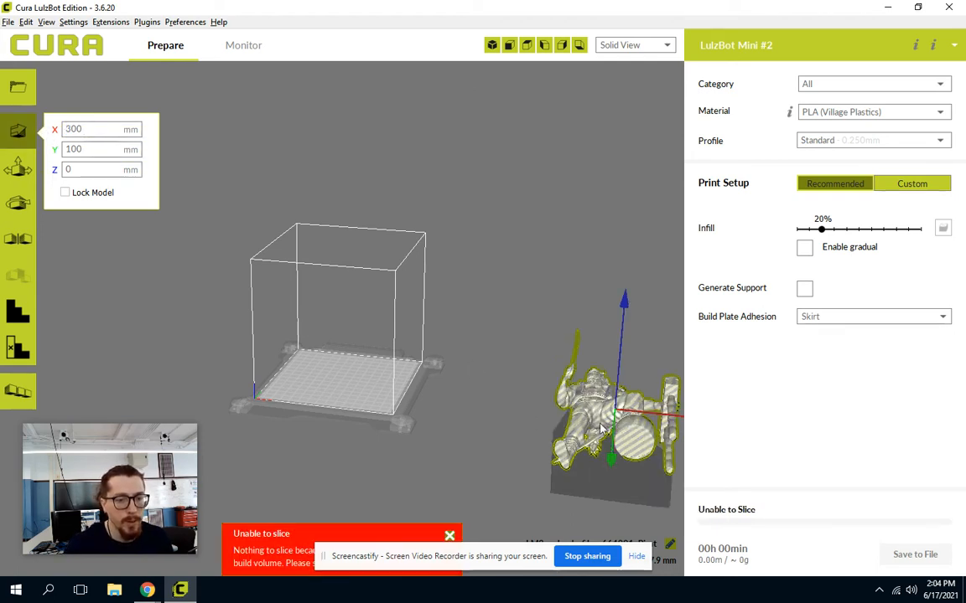
Step: Move the figurine freehand onto the build plate, to about X 24 mm and Y 43 mm
{"action": "left_click_drag", "start_coordinate": [601, 430], "coordinate": [372, 386]}
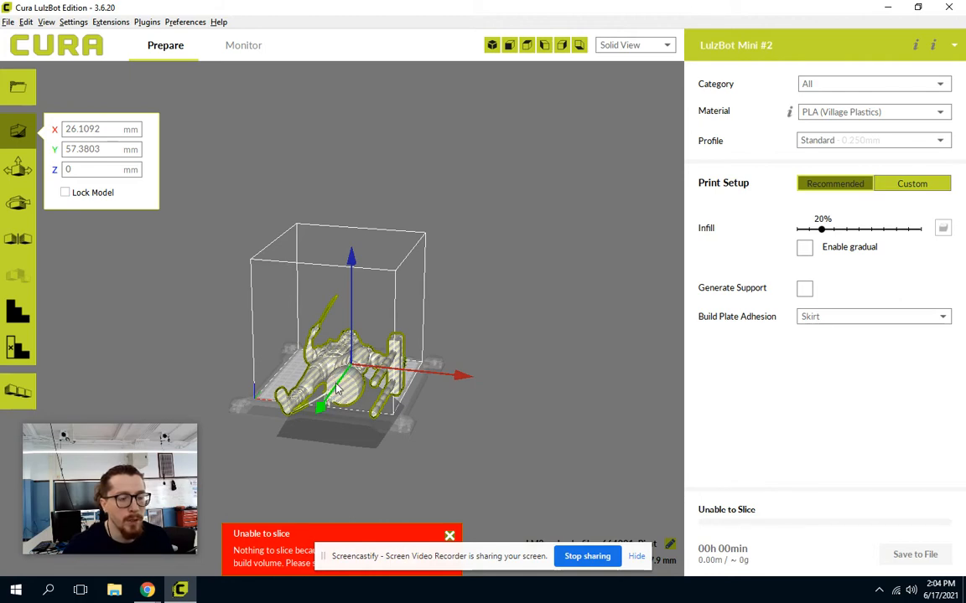
{"action": "right_click_drag", "start_coordinate": [335, 385], "coordinate": [380, 313]}
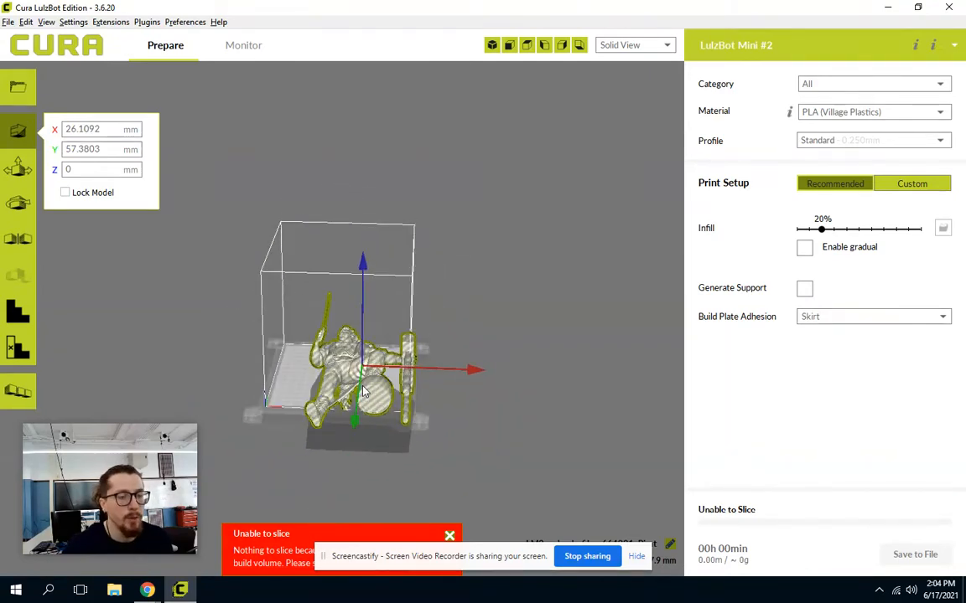
{"action": "right_click_drag", "start_coordinate": [332, 352], "coordinate": [351, 370]}
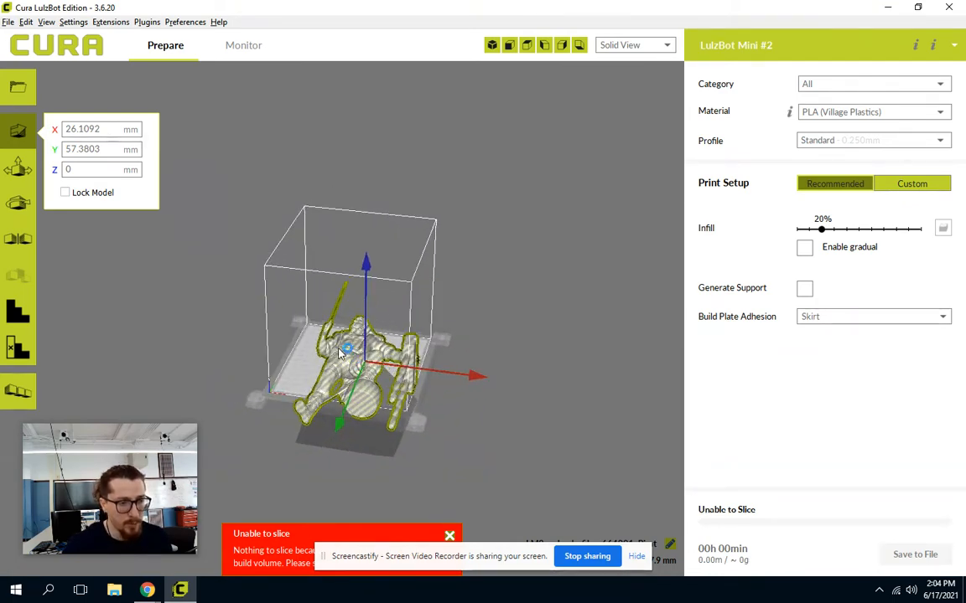
{"action": "left_click_drag", "start_coordinate": [344, 357], "coordinate": [481, 352]}
{"action": "left_click_drag", "start_coordinate": [541, 394], "coordinate": [365, 361]}
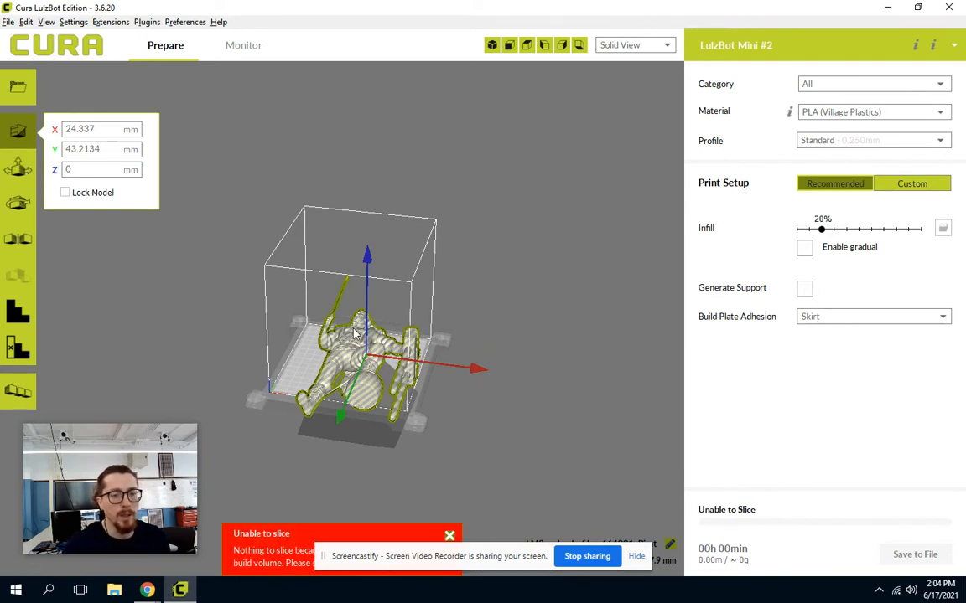
Step: Scale the figurine down uniformly, setting its Y size to 50 mm
{"action": "left_click", "coordinate": [20, 168]}
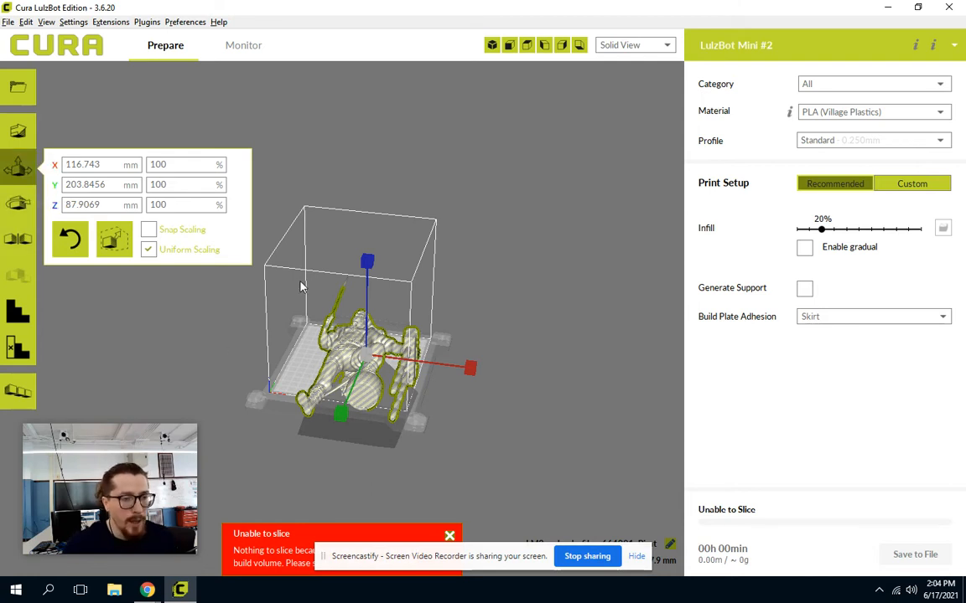
{"action": "left_click_drag", "start_coordinate": [326, 383], "coordinate": [273, 387]}
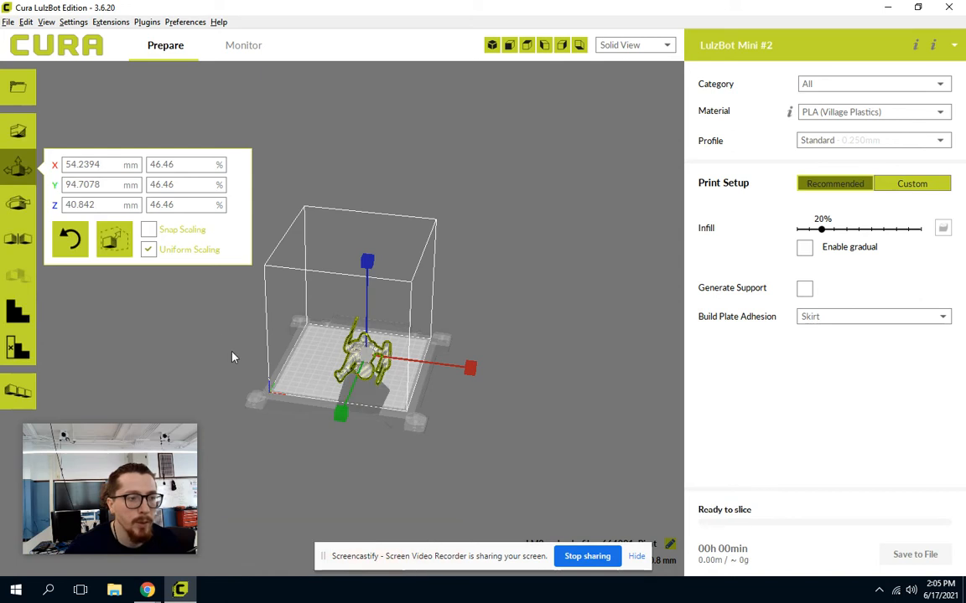
{"action": "double_click", "coordinate": [111, 184]}
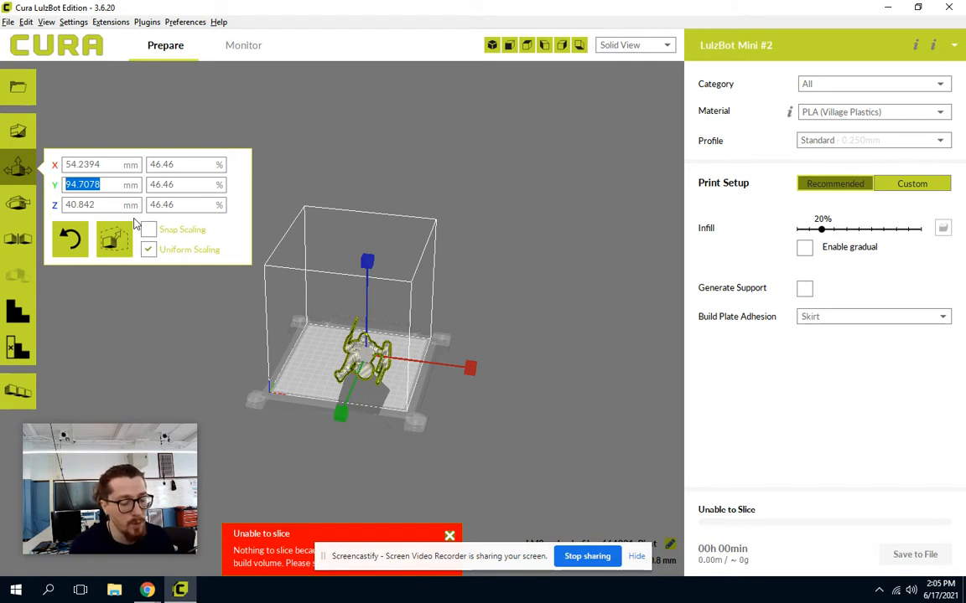
{"action": "type", "text": "50"}
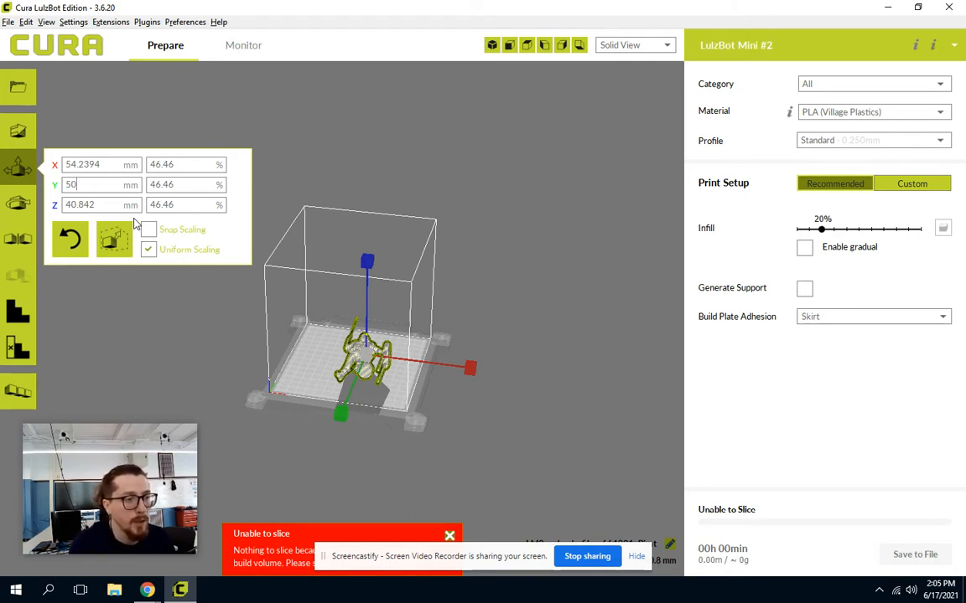
{"action": "key", "text": "Return"}
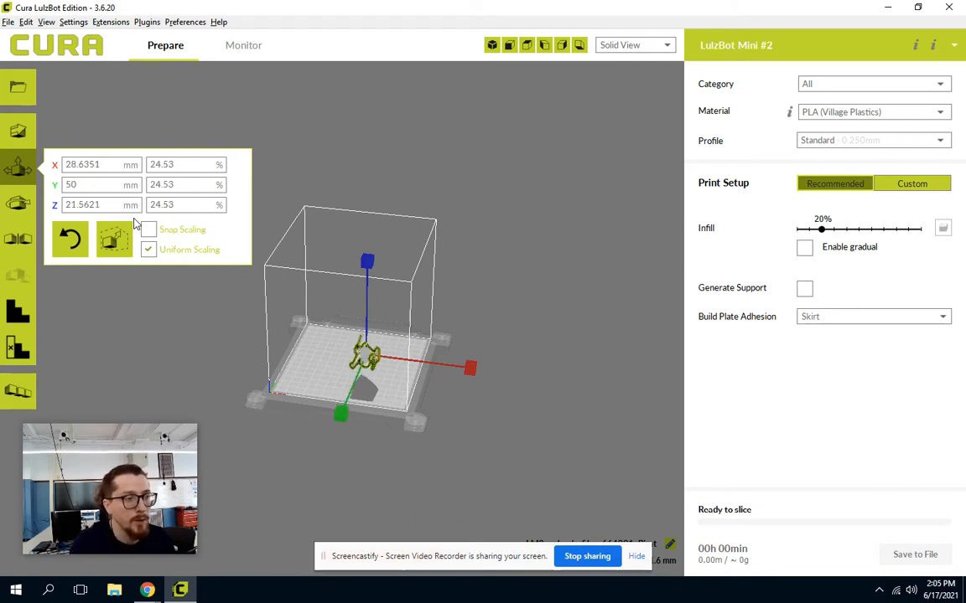
Step: Enlarge the figurine freehand to about 73.5%, and set its Y size back to 50 mm
{"action": "scroll", "coordinate": [373, 371], "scroll_direction": "down", "scroll_amount": 2}
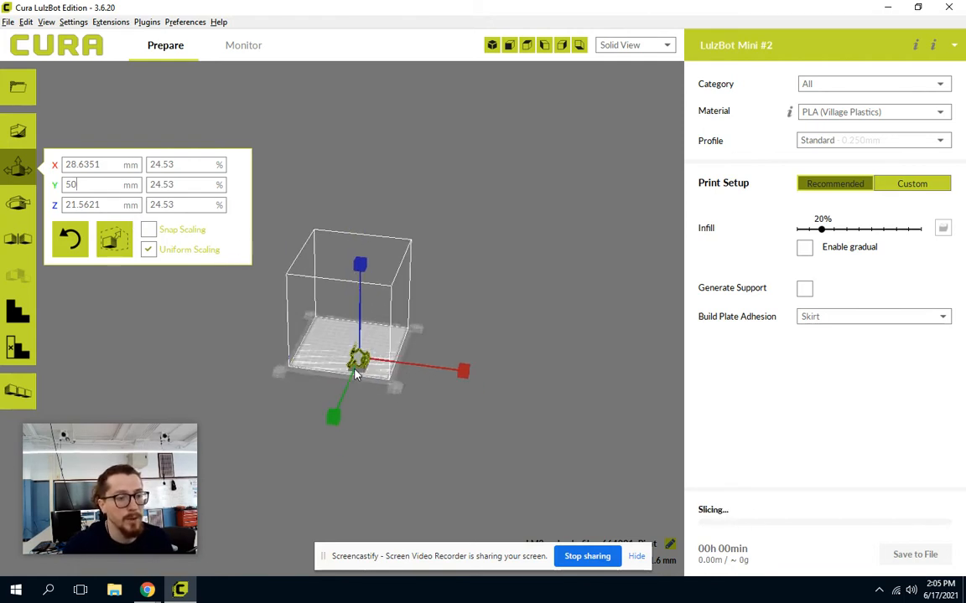
{"action": "scroll", "coordinate": [349, 383], "scroll_direction": "up", "scroll_amount": 3}
{"action": "scroll", "coordinate": [385, 449], "scroll_direction": "up", "scroll_amount": 1}
{"action": "left_click_drag", "start_coordinate": [406, 433], "coordinate": [371, 450]}
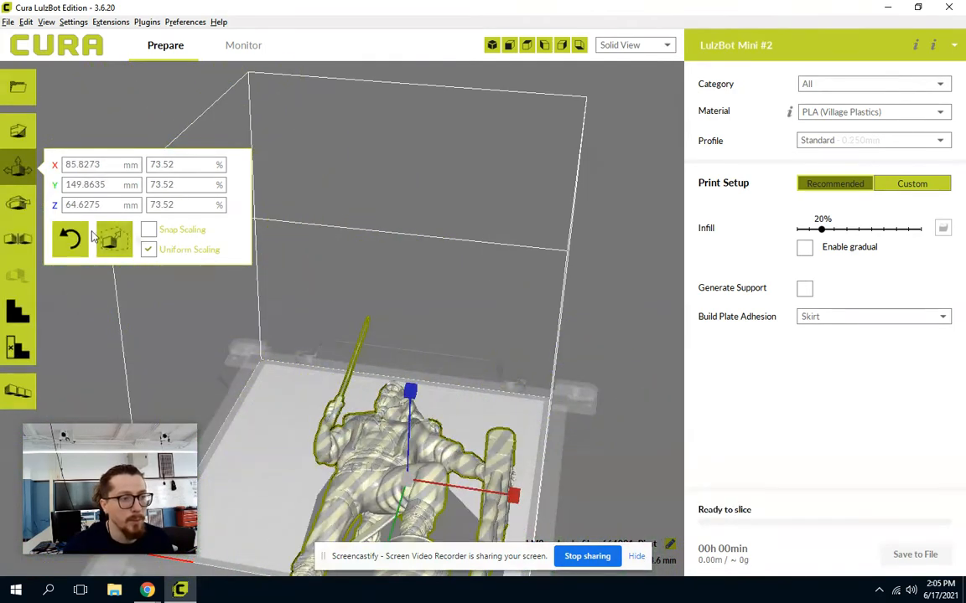
{"action": "double_click", "coordinate": [95, 184]}
{"action": "type", "text": "50"}
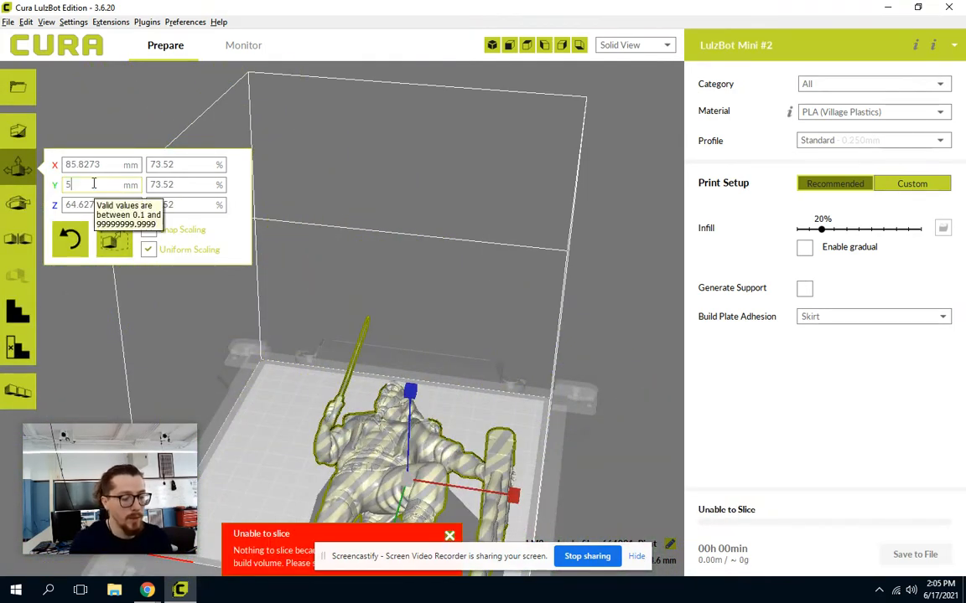
{"action": "key", "text": "Return"}
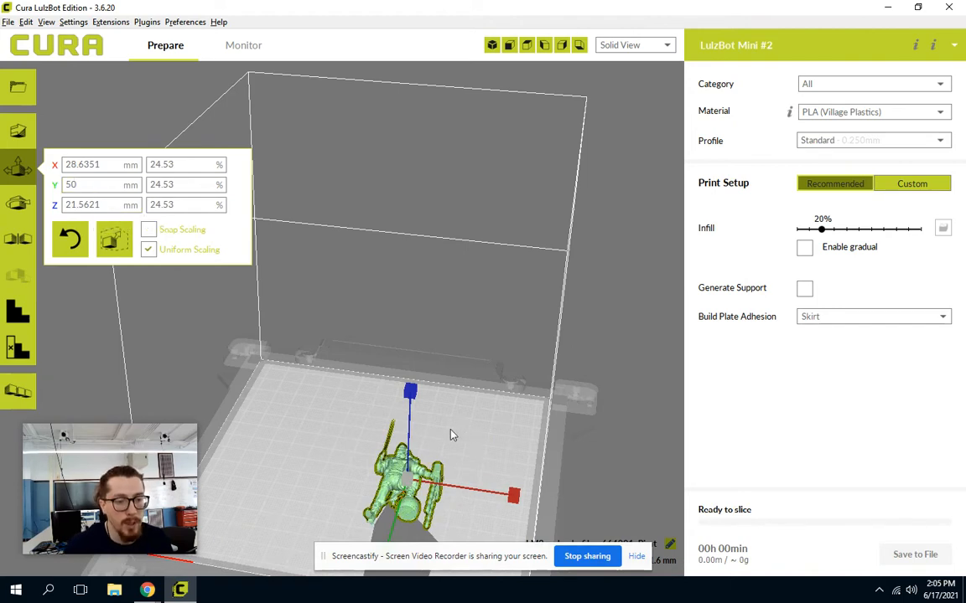
Step: Turn on snap scaling and enlarge the figurine uniformly to about 34.5%
{"action": "mouse_move", "coordinate": [457, 472]}
{"action": "right_mouse_down"}
{"action": "mouse_move", "coordinate": [463, 441]}
{"action": "mouse_move", "coordinate": [459, 476]}
{"action": "right_mouse_up"}
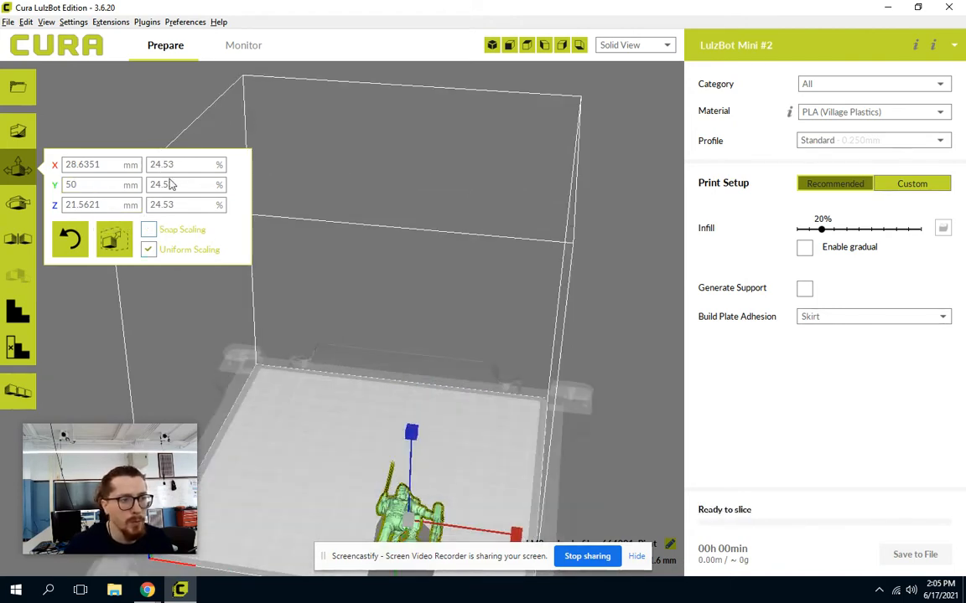
{"action": "right_click_drag", "start_coordinate": [501, 428], "coordinate": [453, 425]}
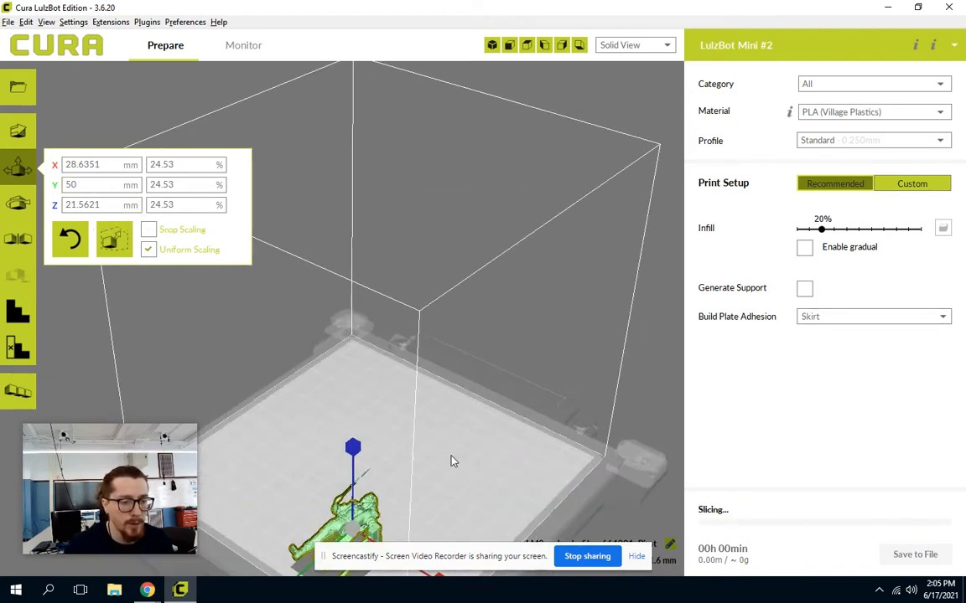
{"action": "right_click_drag", "start_coordinate": [448, 479], "coordinate": [381, 323]}
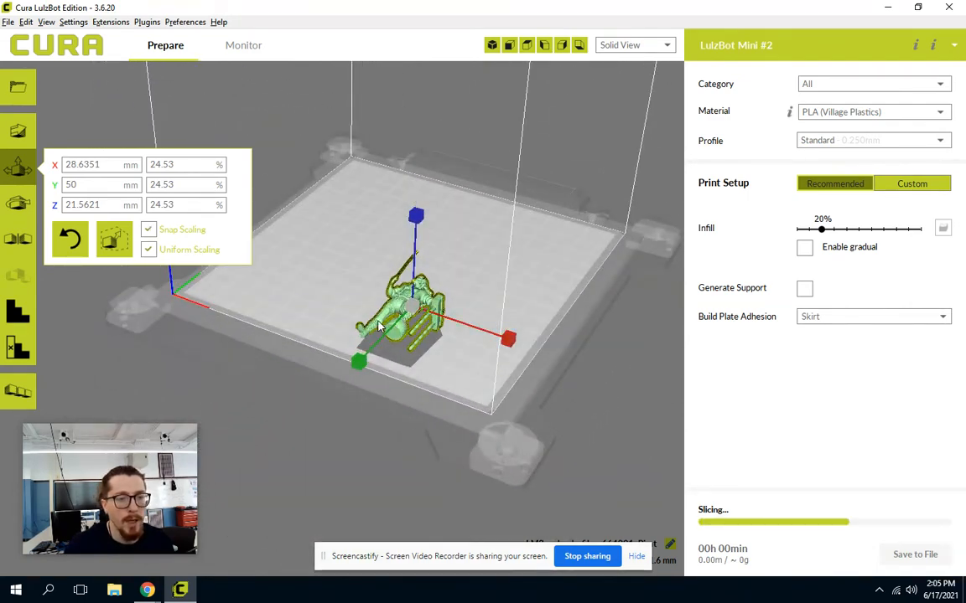
{"action": "left_click_drag", "start_coordinate": [412, 307], "coordinate": [346, 288]}
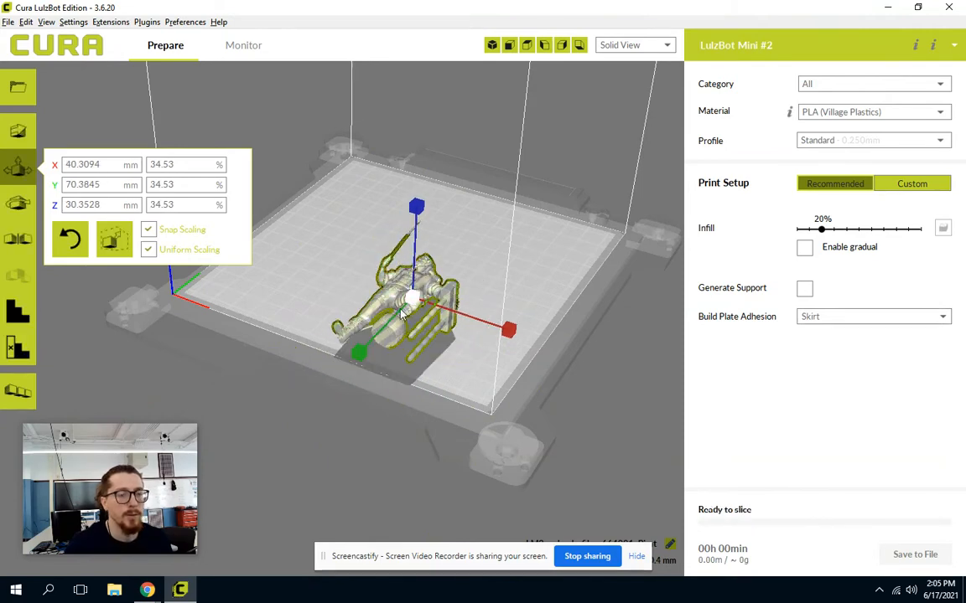
{"action": "right_click_drag", "start_coordinate": [357, 344], "coordinate": [388, 345]}
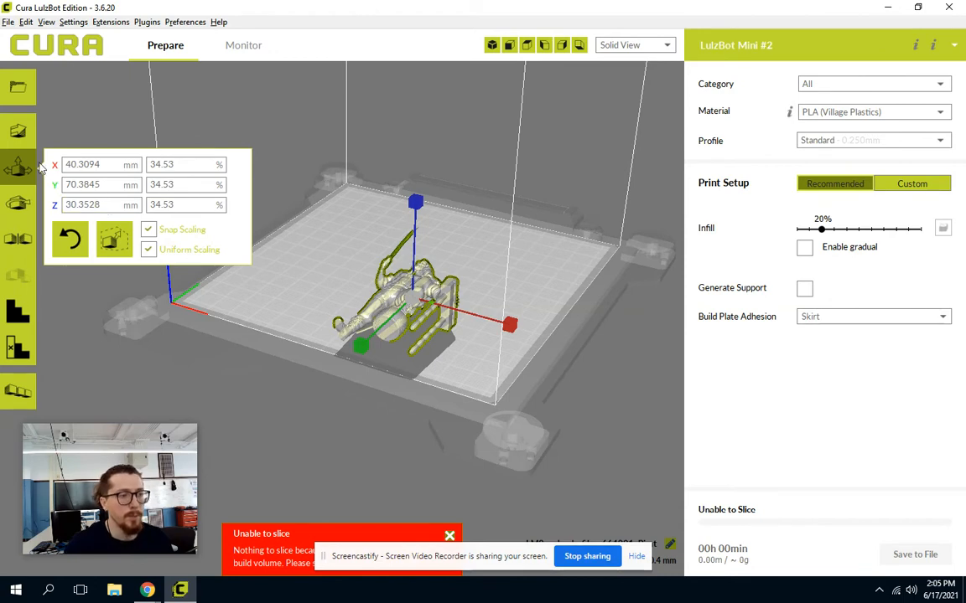
Step: Reposition the figurine near the plate's centre at about X 5 mm, Y 8 mm, and set its Y size to 50 mm
{"action": "left_click", "coordinate": [17, 130]}
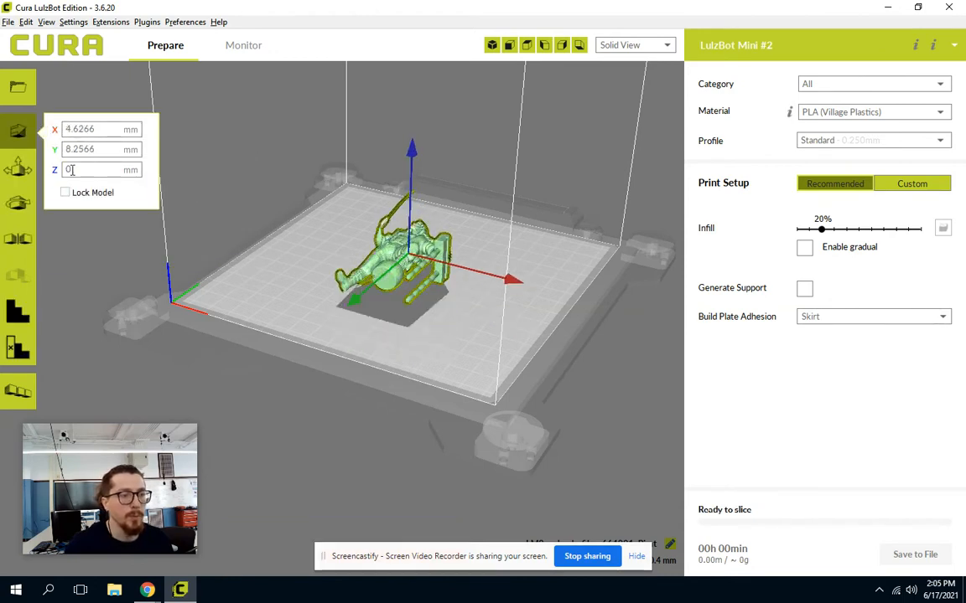
{"action": "left_click", "coordinate": [17, 168]}
{"action": "left_click", "coordinate": [101, 185]}
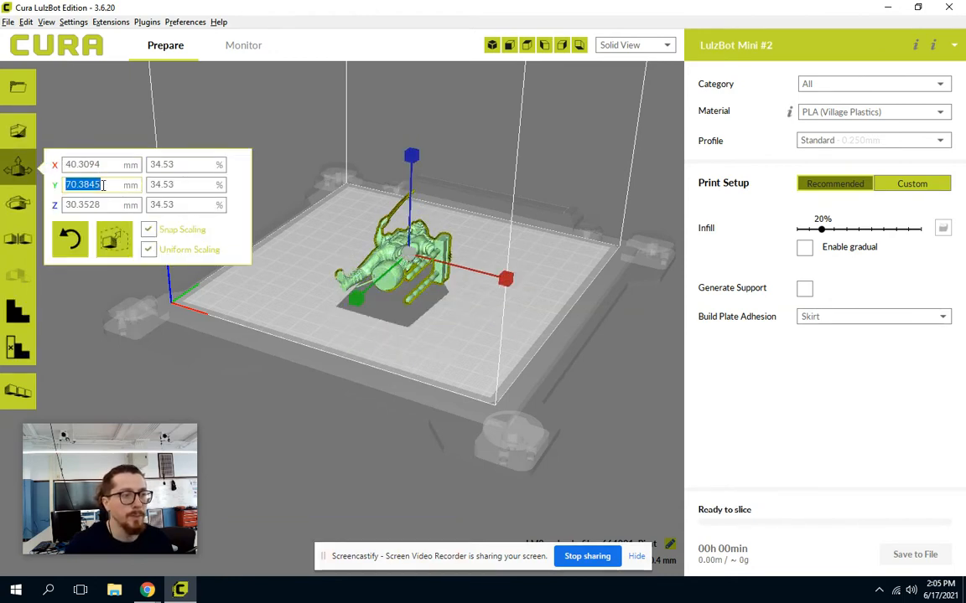
{"action": "type", "text": "50"}
{"action": "key", "text": "Return"}
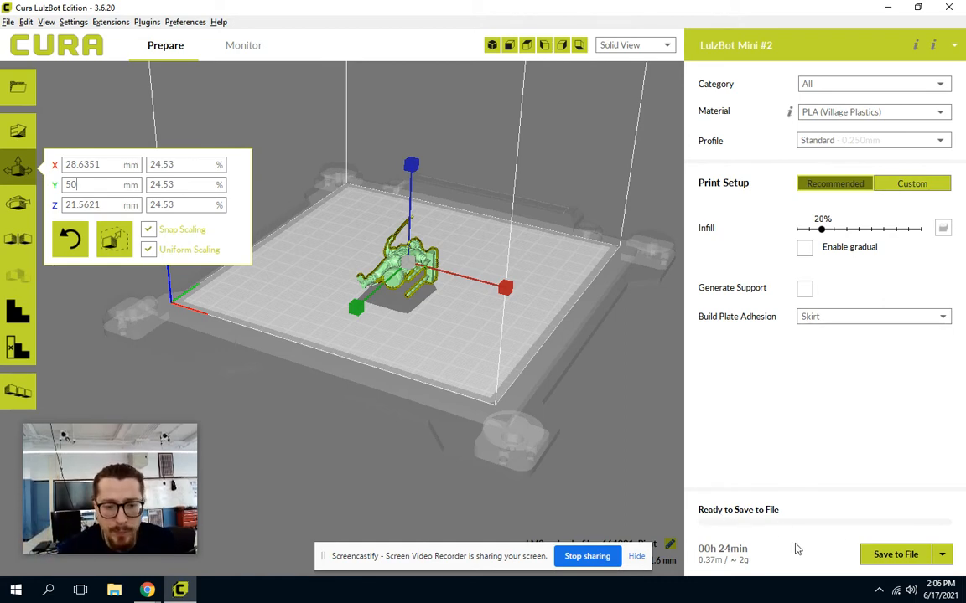
{"action": "mouse_move", "coordinate": [715, 557]}
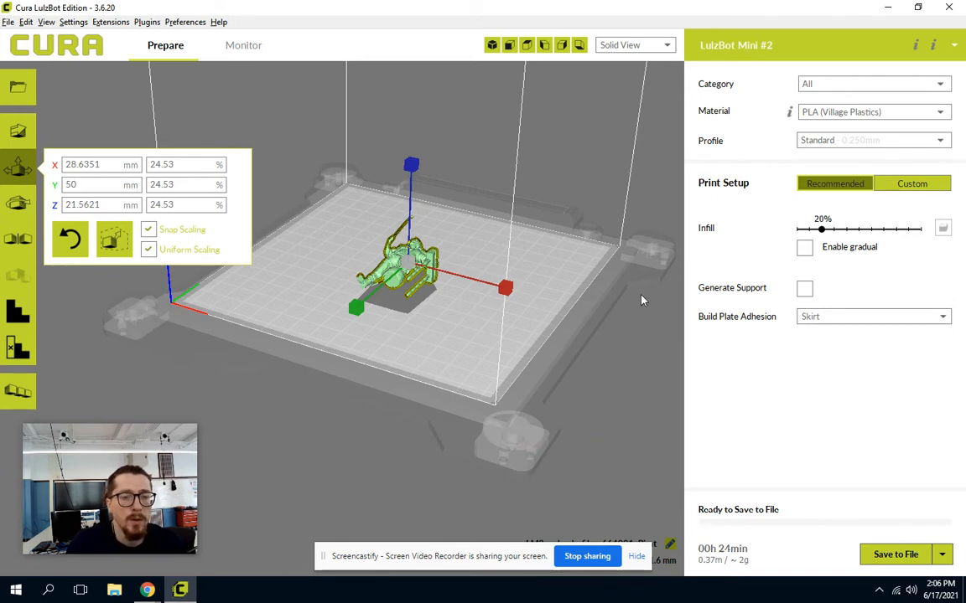
Step: Rotate the figurine upright, setting its X rotation to 90 degrees
{"action": "left_click", "coordinate": [16, 204]}
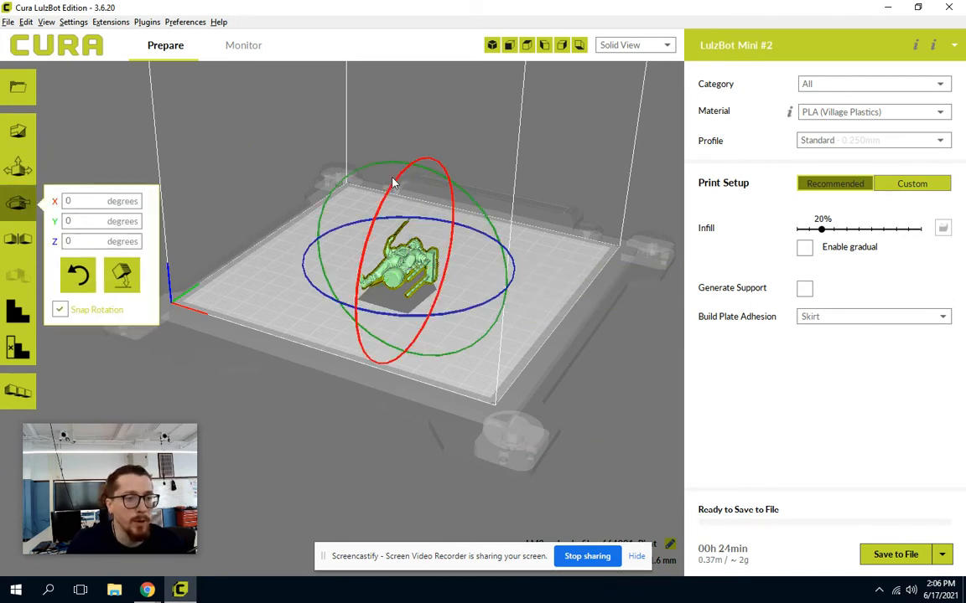
{"action": "left_click_drag", "start_coordinate": [399, 184], "coordinate": [350, 338]}
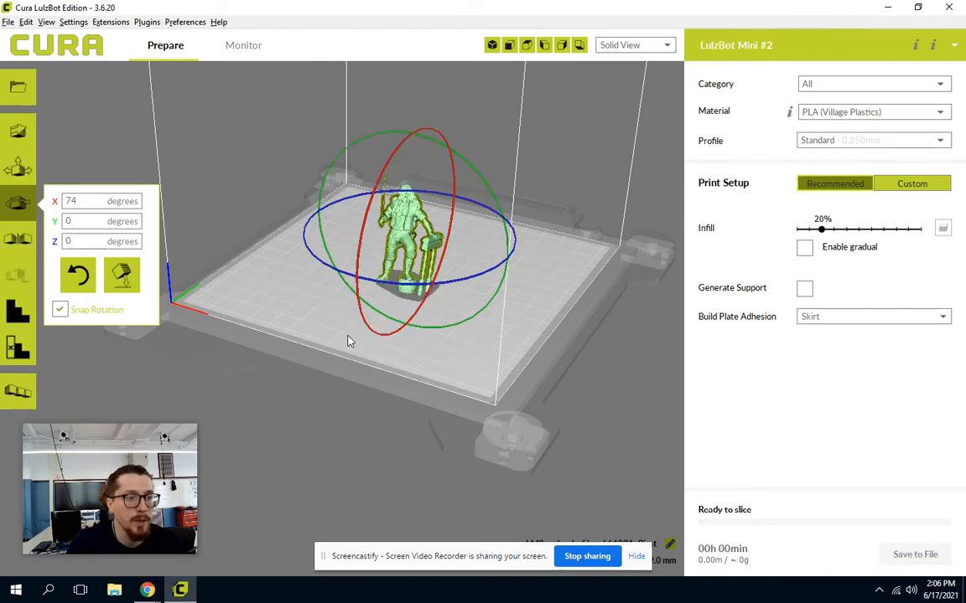
{"action": "double_click", "coordinate": [71, 201]}
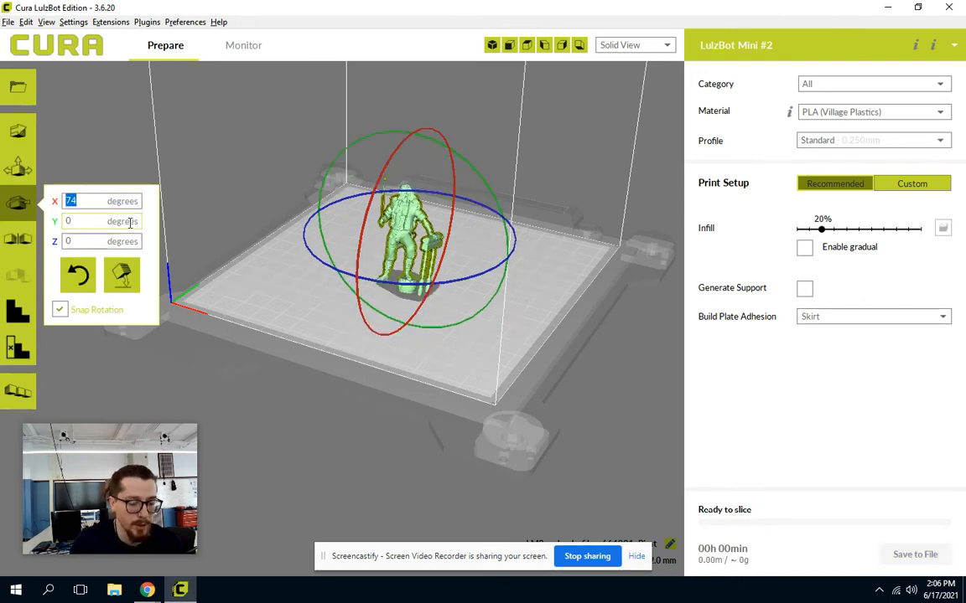
{"action": "type", "text": "90"}
{"action": "key", "text": "Return"}
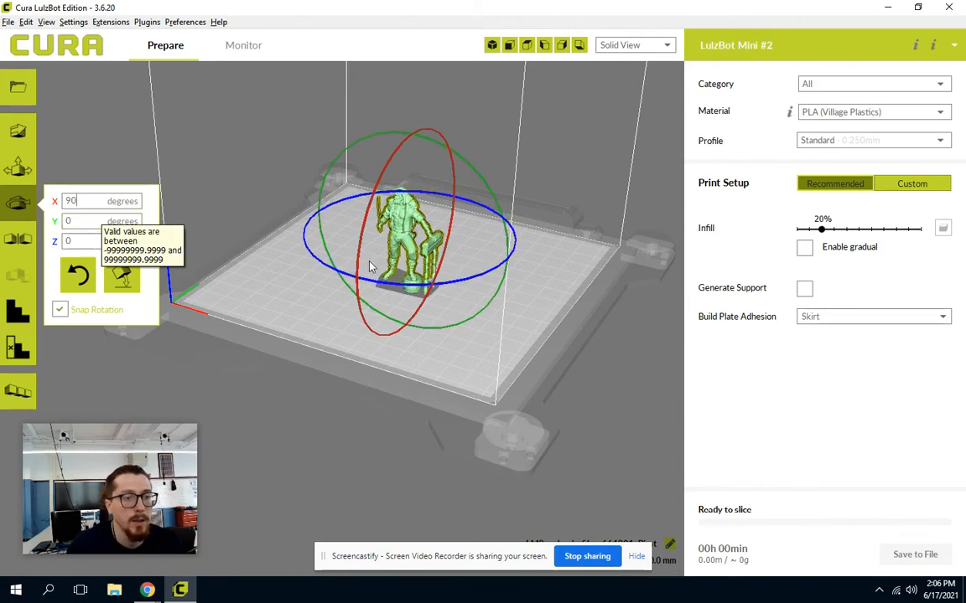
Step: Rotate the figurine further about the X axis to 180 degrees so that it lies face down
{"action": "scroll", "coordinate": [402, 243], "scroll_direction": "down", "scroll_amount": 3}
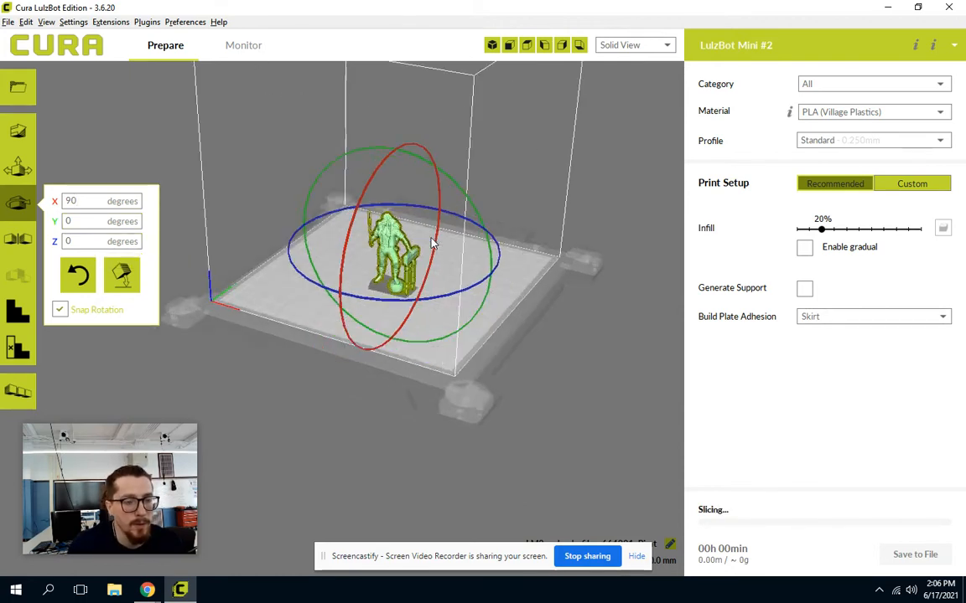
{"action": "scroll", "coordinate": [401, 254], "scroll_direction": "up", "scroll_amount": 5}
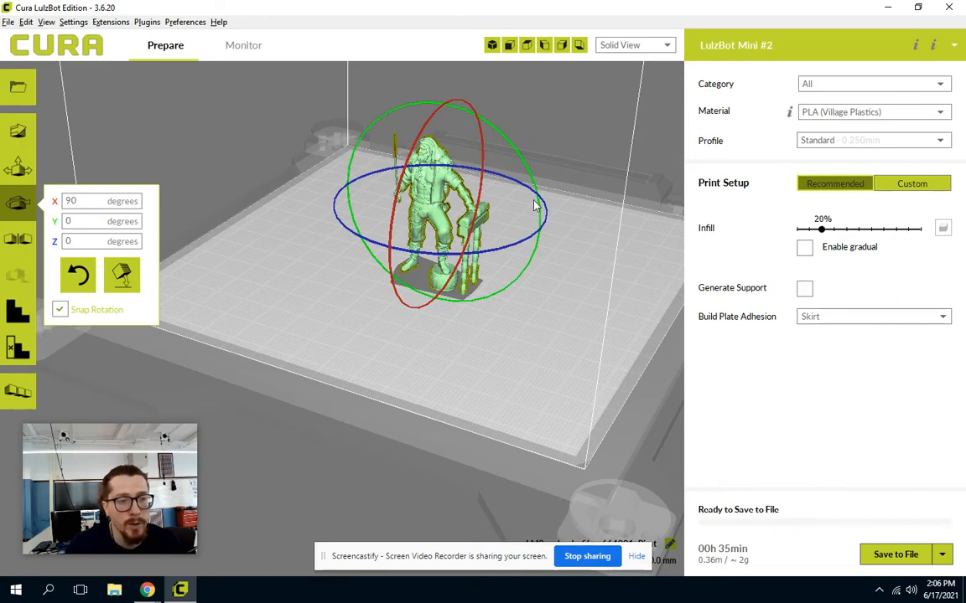
{"action": "right_click_drag", "start_coordinate": [622, 189], "coordinate": [567, 196]}
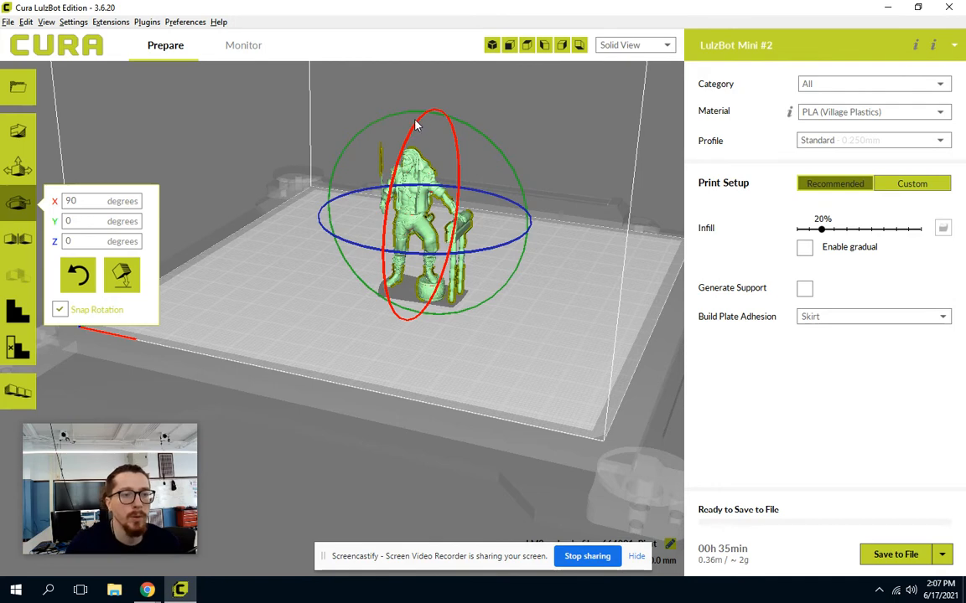
{"action": "left_click_drag", "start_coordinate": [417, 124], "coordinate": [389, 283]}
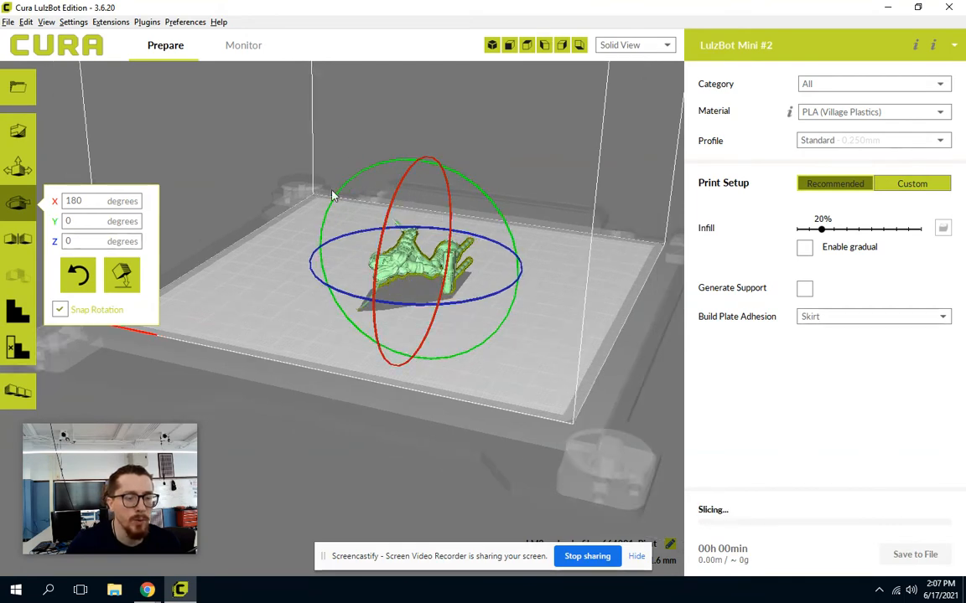
{"action": "right_click_drag", "start_coordinate": [400, 340], "coordinate": [493, 317]}
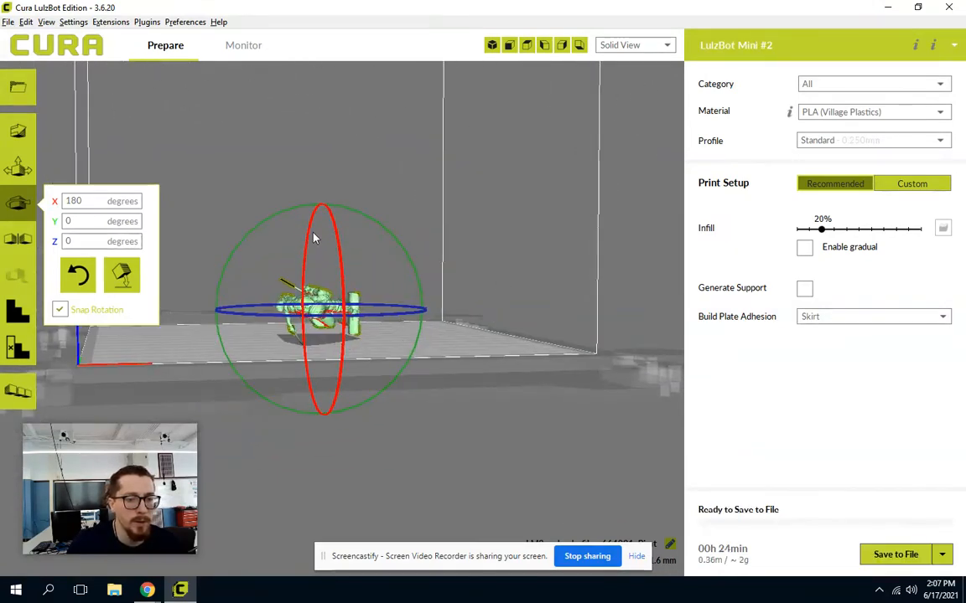
Step: Tilt the face-down figurine by 14 degrees about the Y axis
{"action": "mouse_move", "coordinate": [247, 228]}
{"action": "left_mouse_down"}
{"action": "mouse_move", "coordinate": [228, 254]}
{"action": "mouse_move", "coordinate": [231, 234]}
{"action": "mouse_move", "coordinate": [279, 218]}
{"action": "mouse_move", "coordinate": [241, 241]}
{"action": "left_mouse_up"}
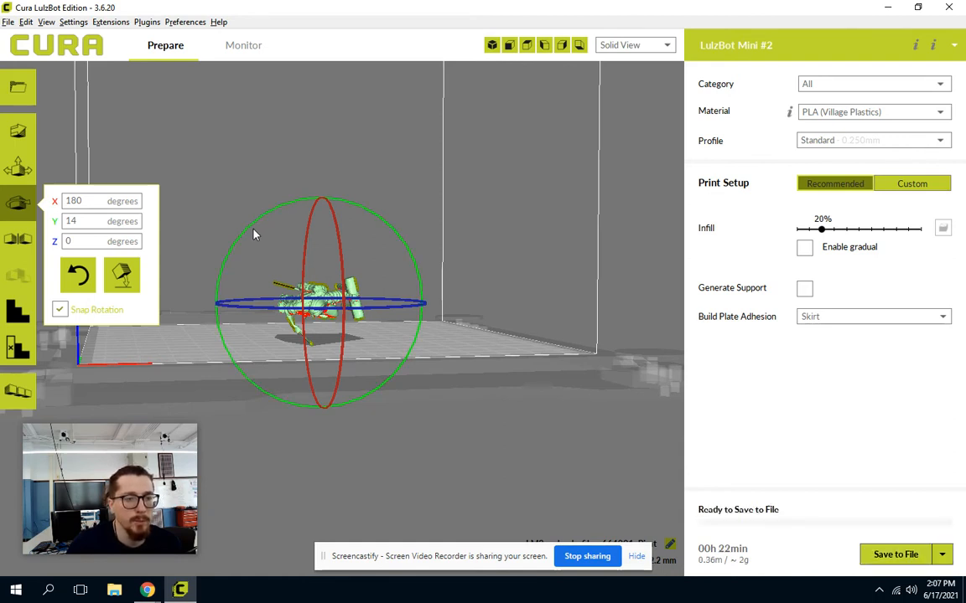
{"action": "left_click_drag", "start_coordinate": [242, 238], "coordinate": [318, 339]}
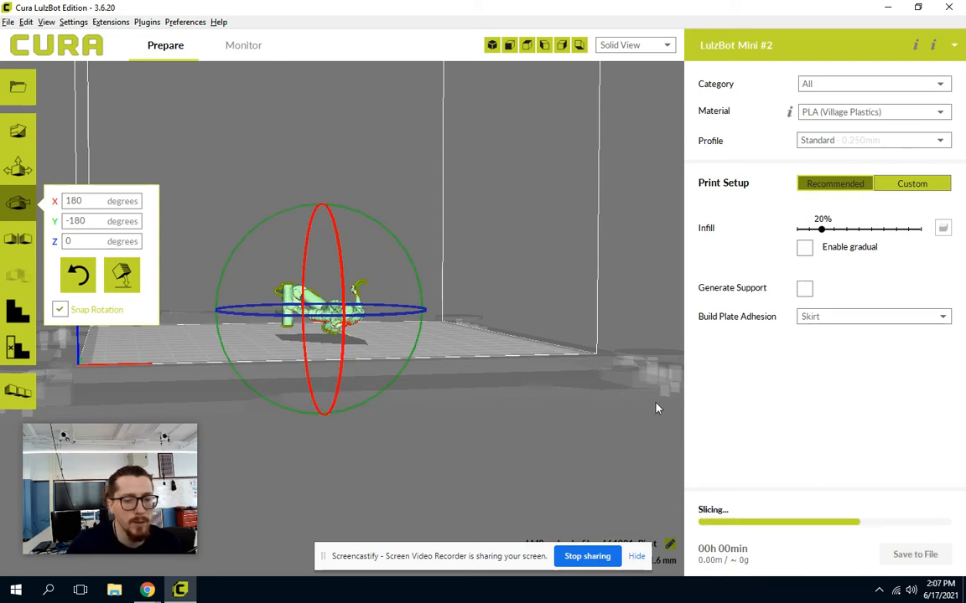
{"action": "mouse_move", "coordinate": [741, 558]}
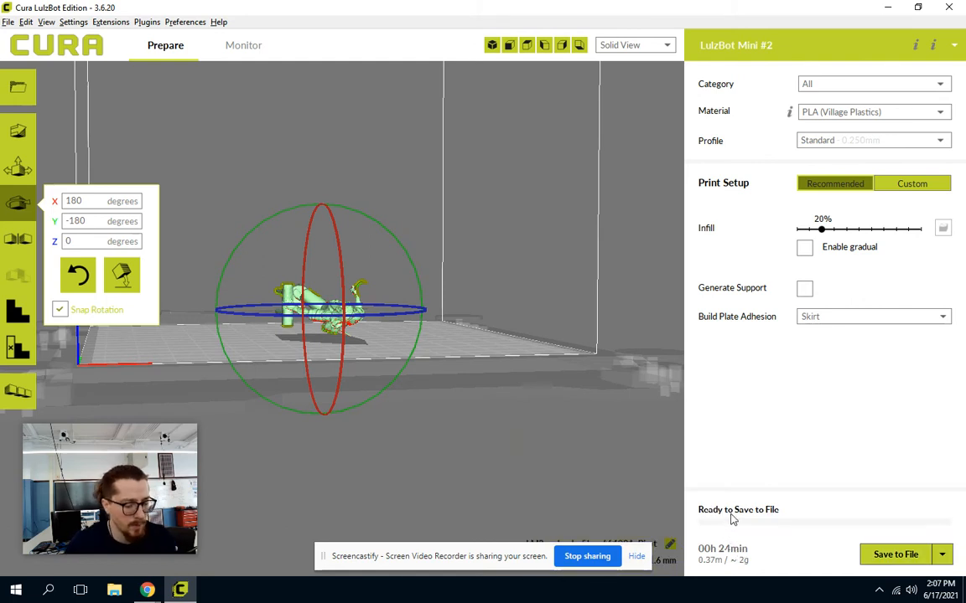
{"action": "key", "text": "ctrl+z"}
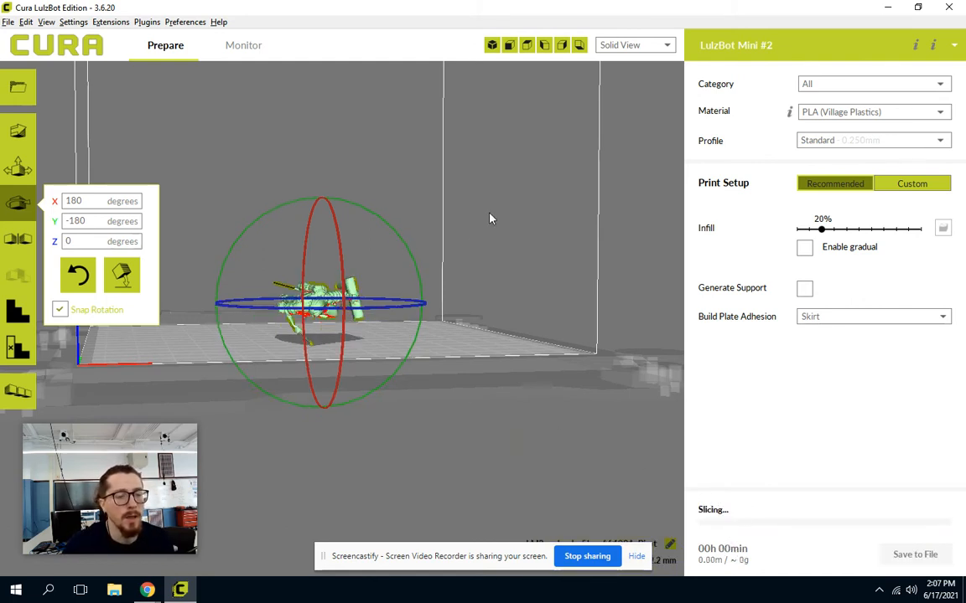
Step: Inspect the tilted figurine's overhangs up close and enable support generation for the print
{"action": "right_click_drag", "start_coordinate": [525, 196], "coordinate": [303, 213]}
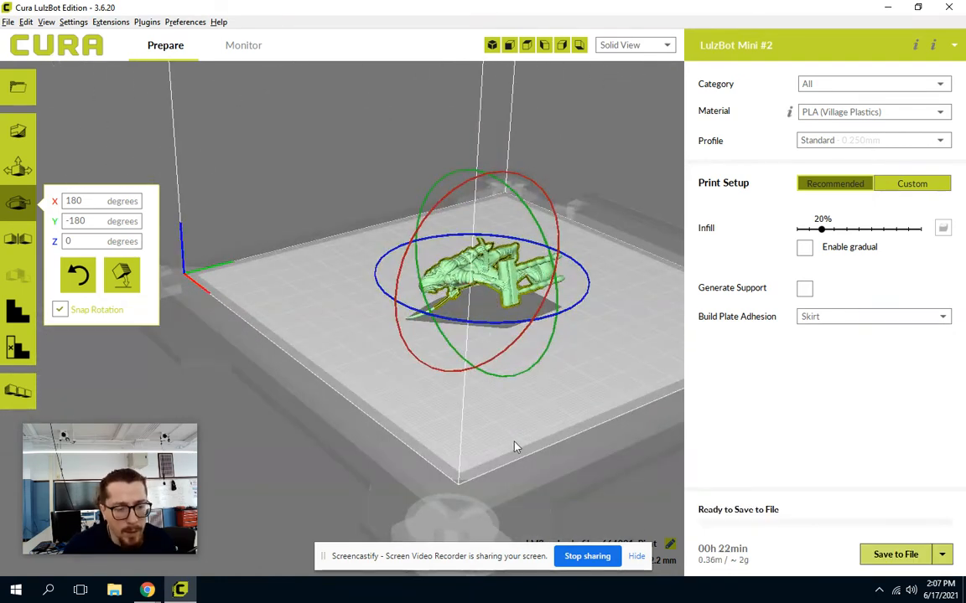
{"action": "right_click_drag", "start_coordinate": [482, 464], "coordinate": [576, 438]}
{"action": "scroll", "coordinate": [478, 418], "scroll_direction": "up", "scroll_amount": 5}
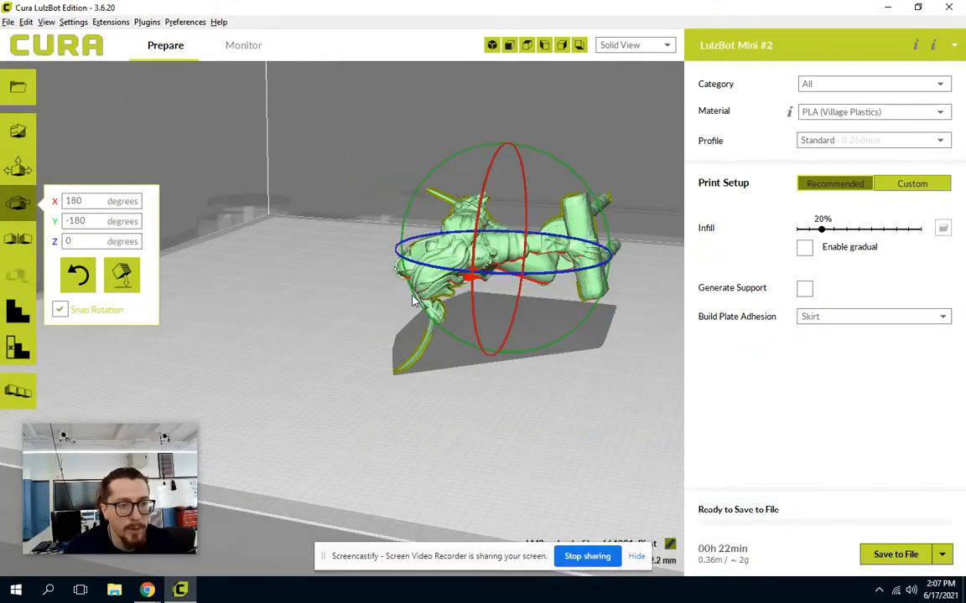
{"action": "right_click_drag", "start_coordinate": [514, 435], "coordinate": [519, 394]}
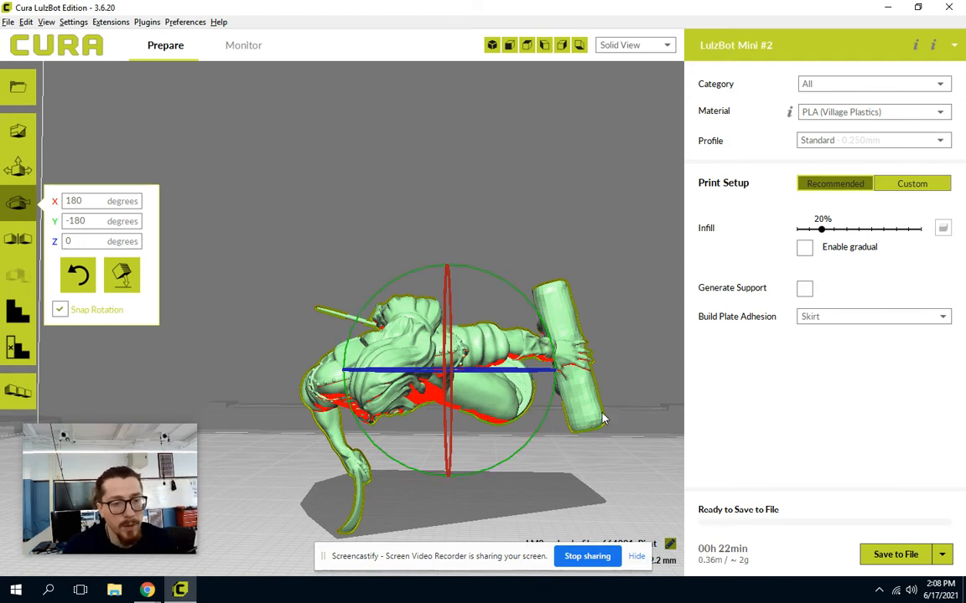
{"action": "right_click_drag", "start_coordinate": [562, 355], "coordinate": [563, 386]}
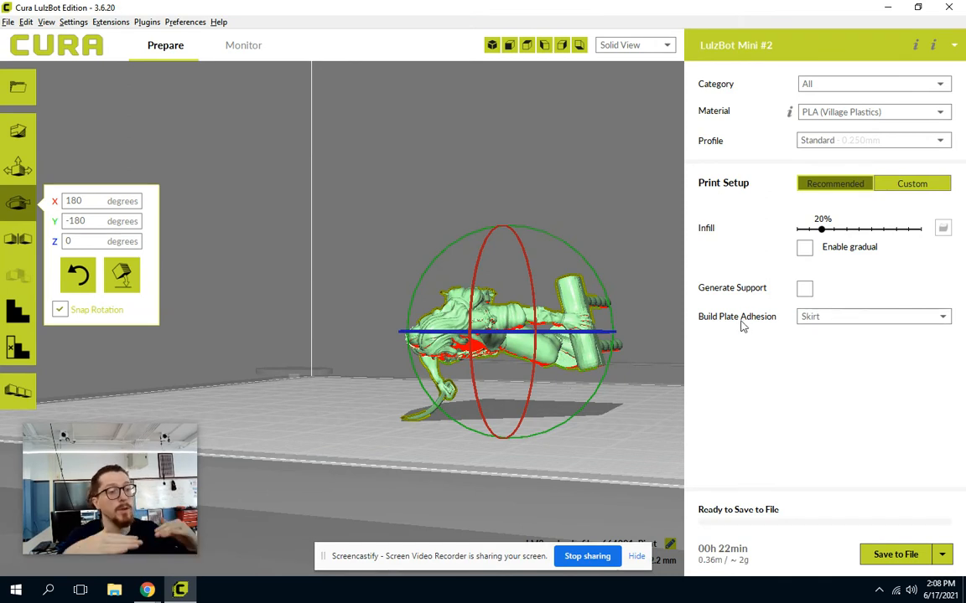
{"action": "mouse_move", "coordinate": [805, 292]}
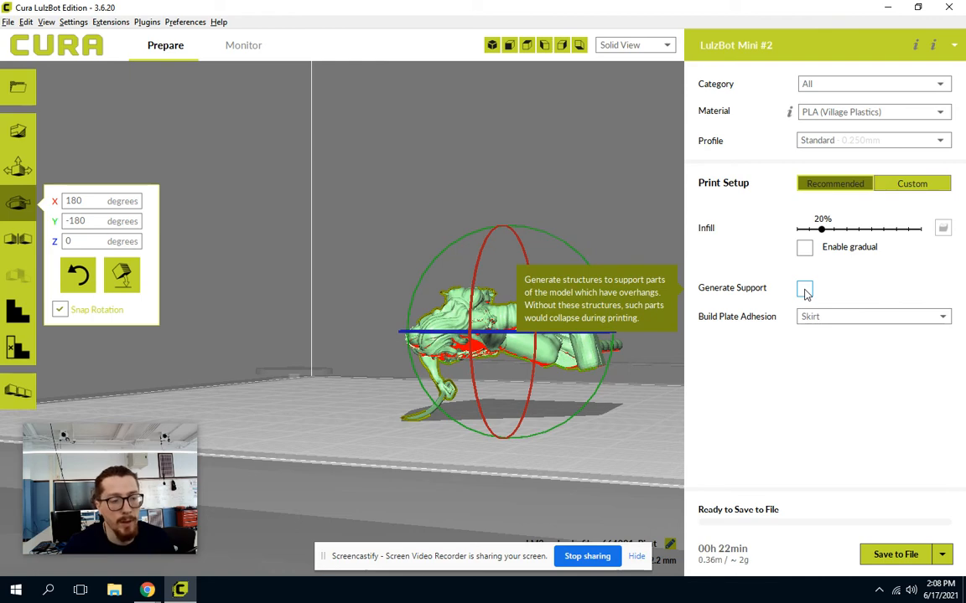
{"action": "left_click", "coordinate": [803, 289]}
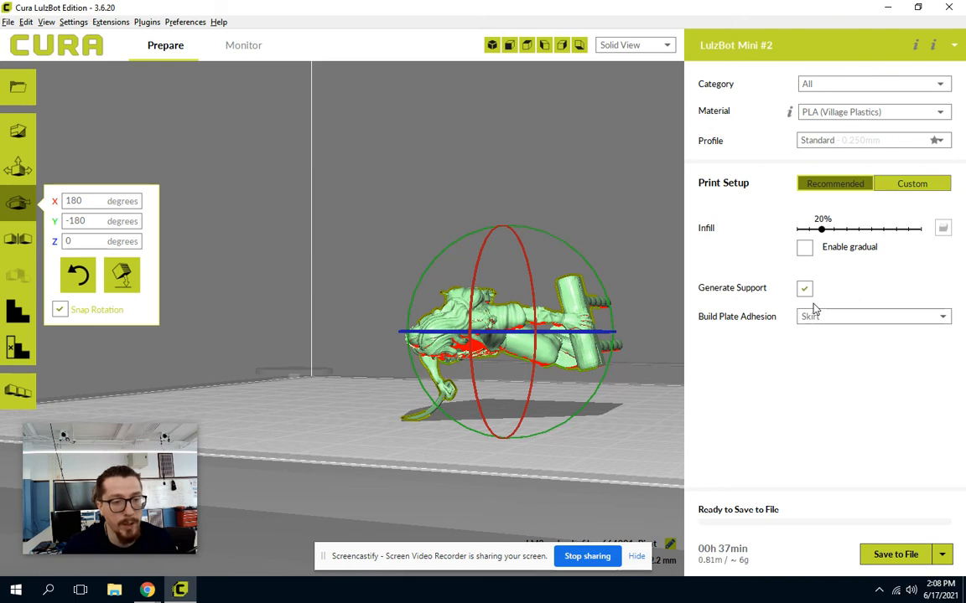
Step: Switch the display to Layer View to examine the generated supports and the print time estimate
{"action": "left_click", "coordinate": [668, 47]}
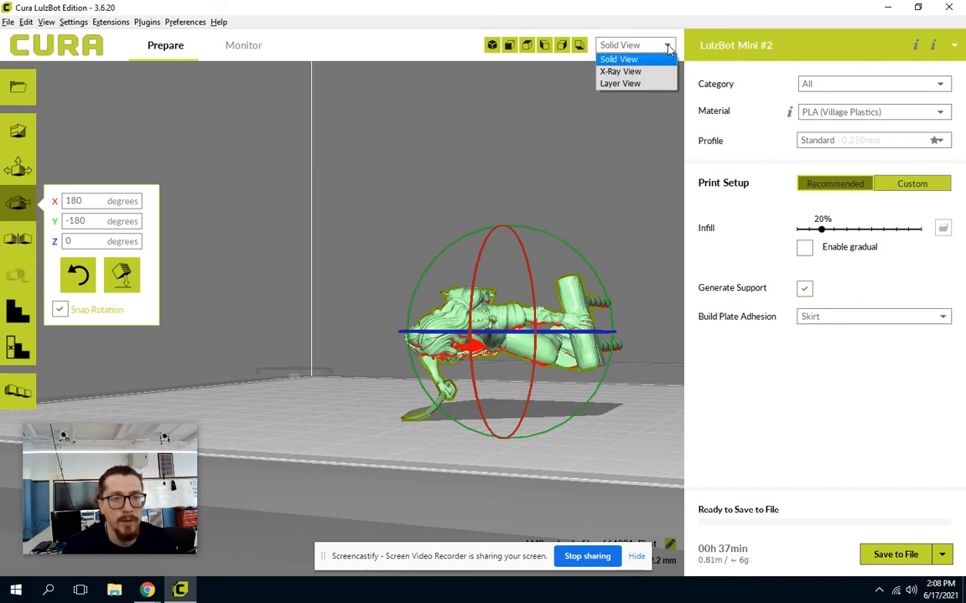
{"action": "left_click", "coordinate": [650, 84]}
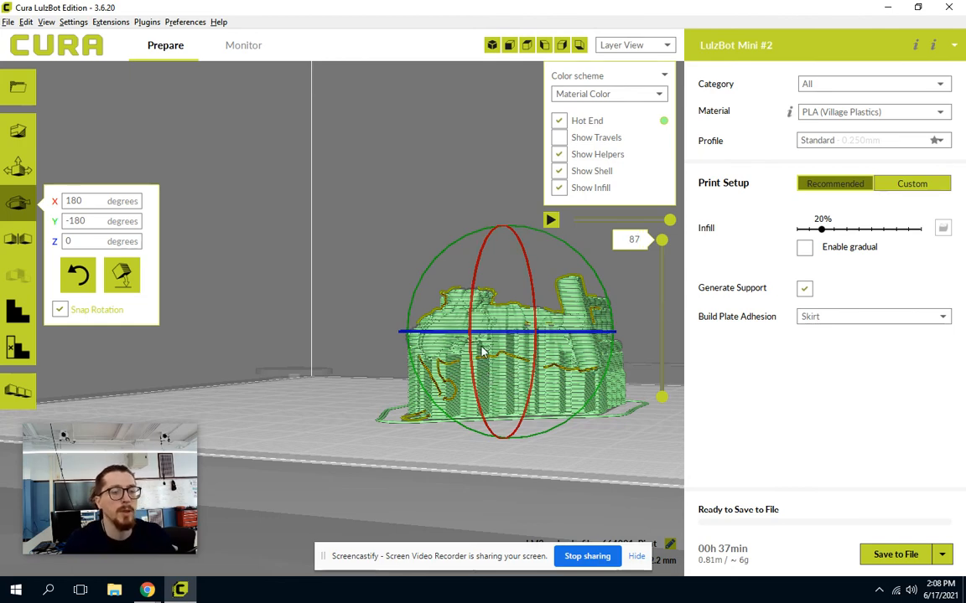
{"action": "mouse_move", "coordinate": [706, 556]}
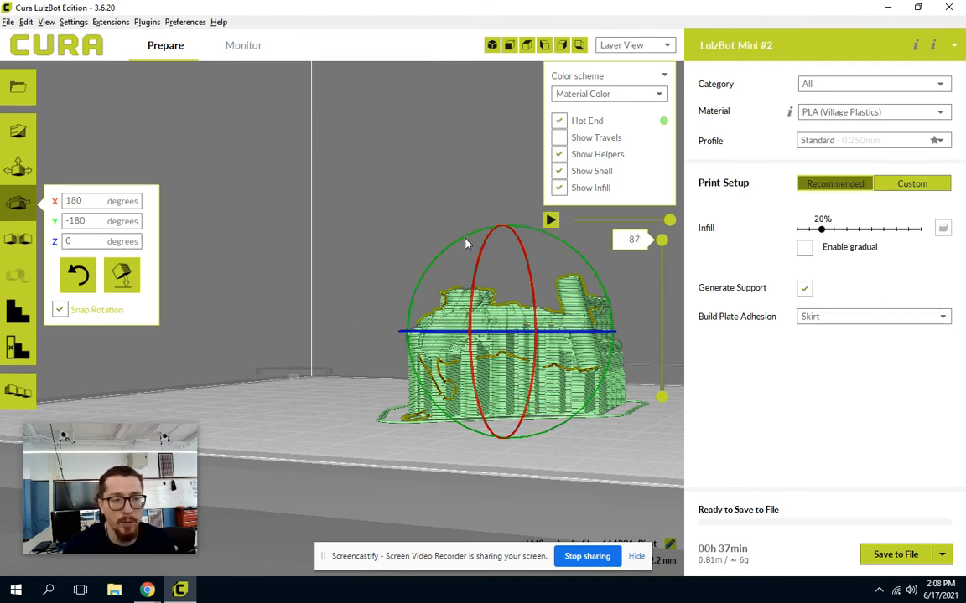
Step: Check the USB printer's monitoring controls, and return to print preparation with the figurine deselected
{"action": "left_click", "coordinate": [245, 47]}
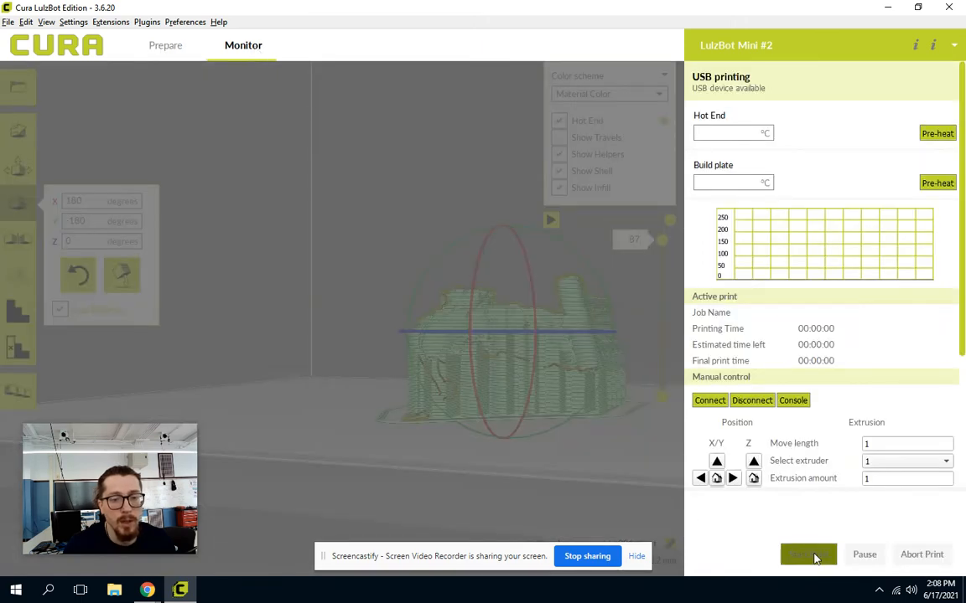
{"action": "left_click", "coordinate": [140, 39]}
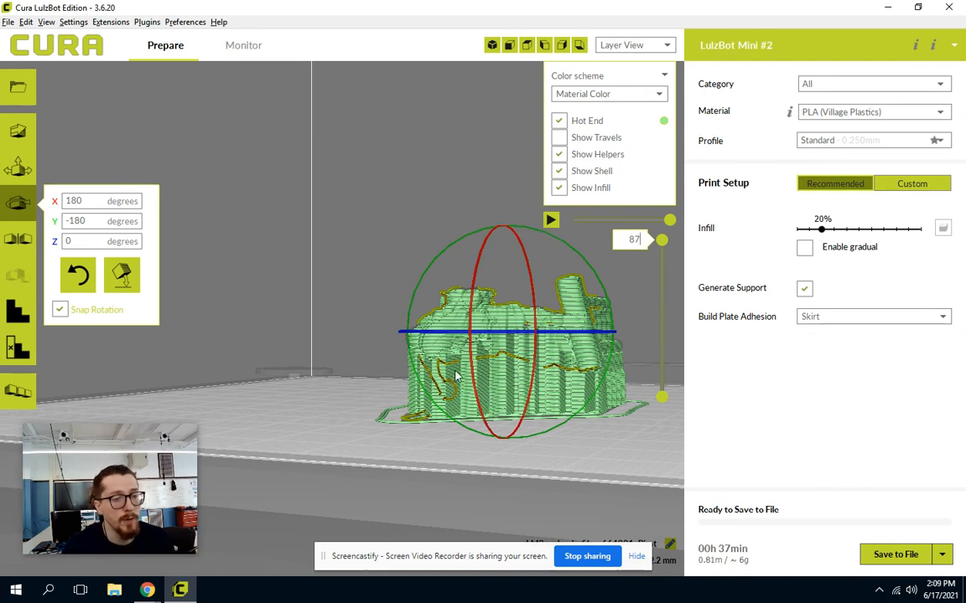
{"action": "left_click", "coordinate": [8, 137]}
{"action": "left_click", "coordinate": [347, 323]}
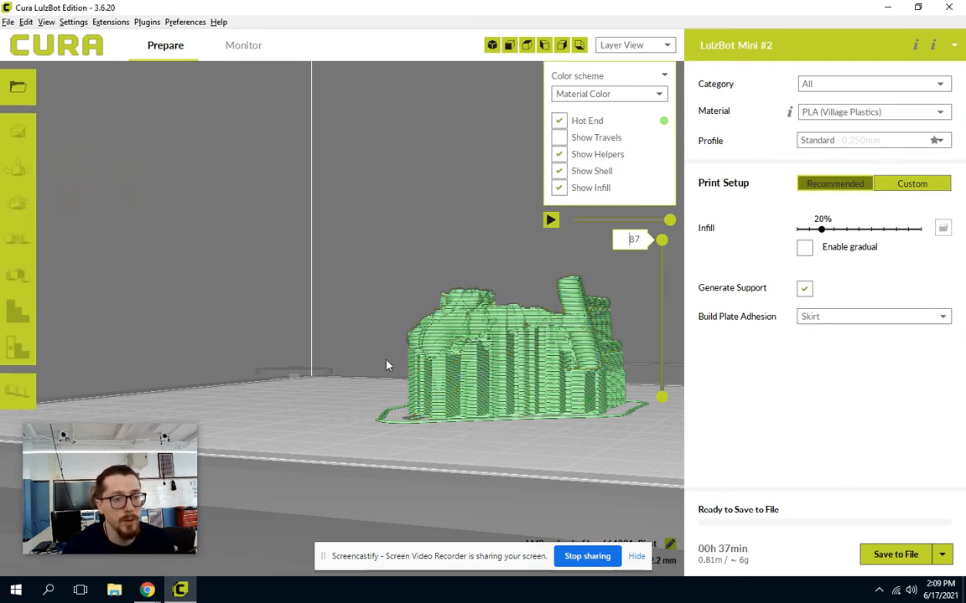